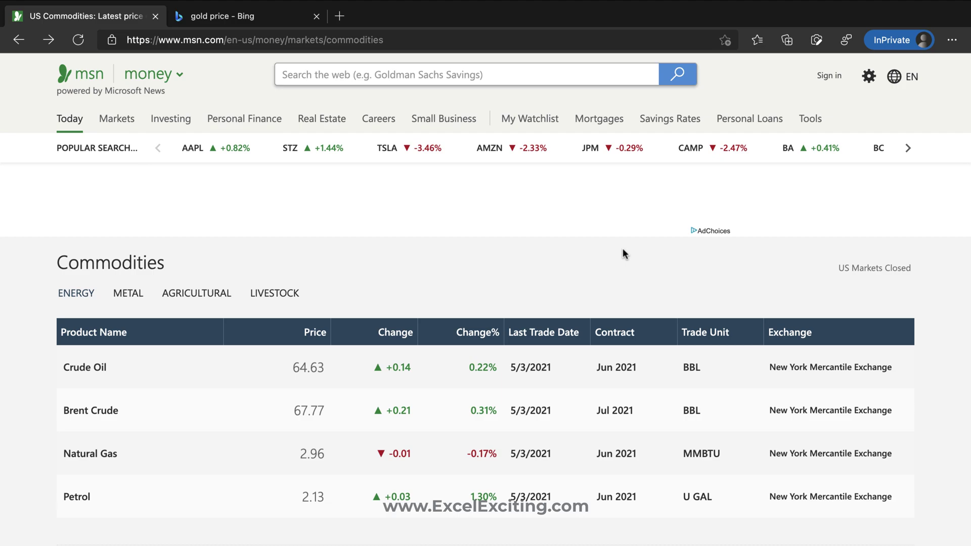
# View the metal commodity prices on MSN Money, then return to the energy prices.
pyautogui.click(129, 294)
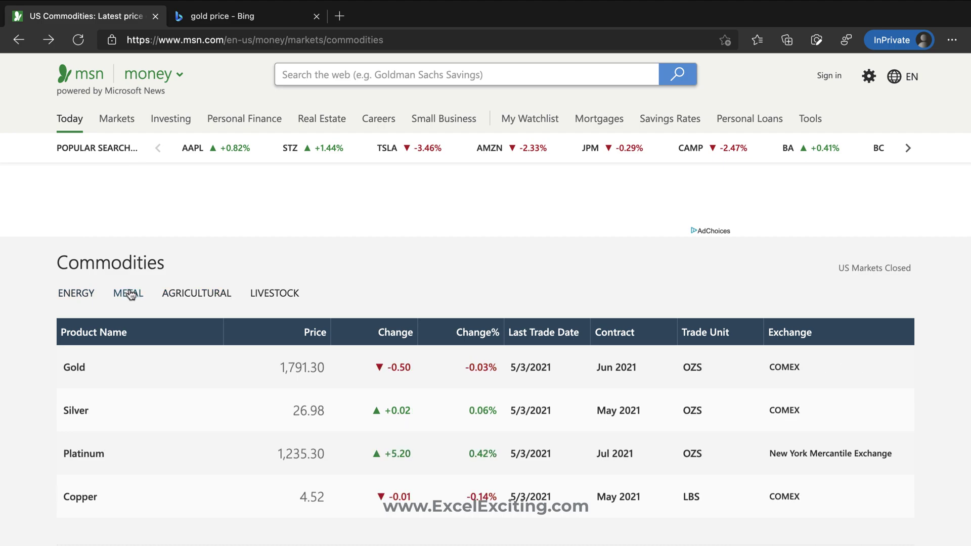
pyautogui.click(70, 297)
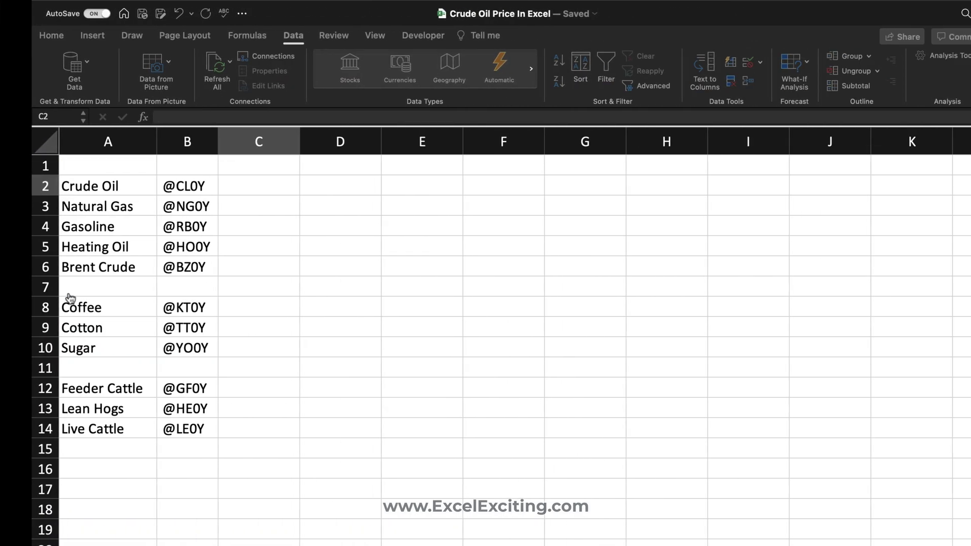
# Try a Stocks conversion of Crude Oil in A2, then select ticker B2 and return to MSN.
pyautogui.click(88, 187)
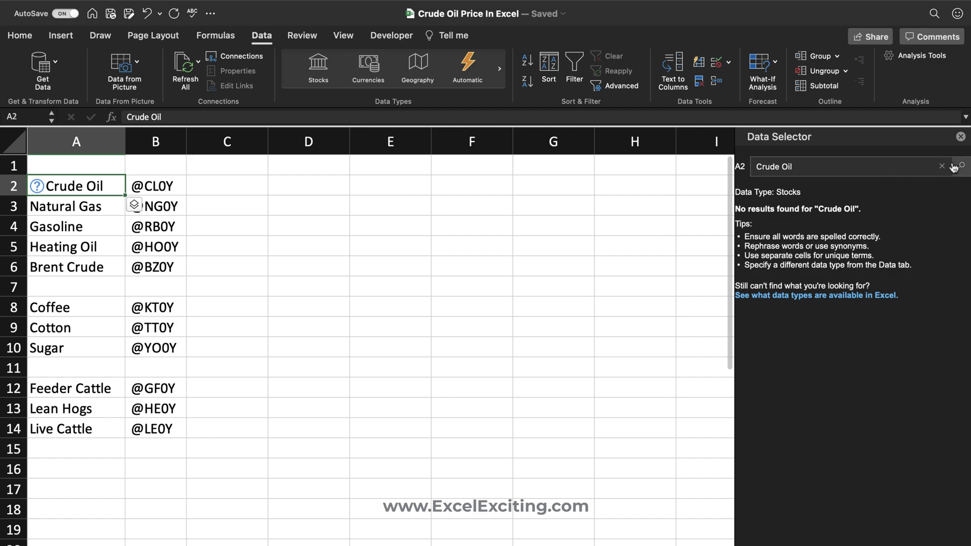
pyautogui.click(960, 137)
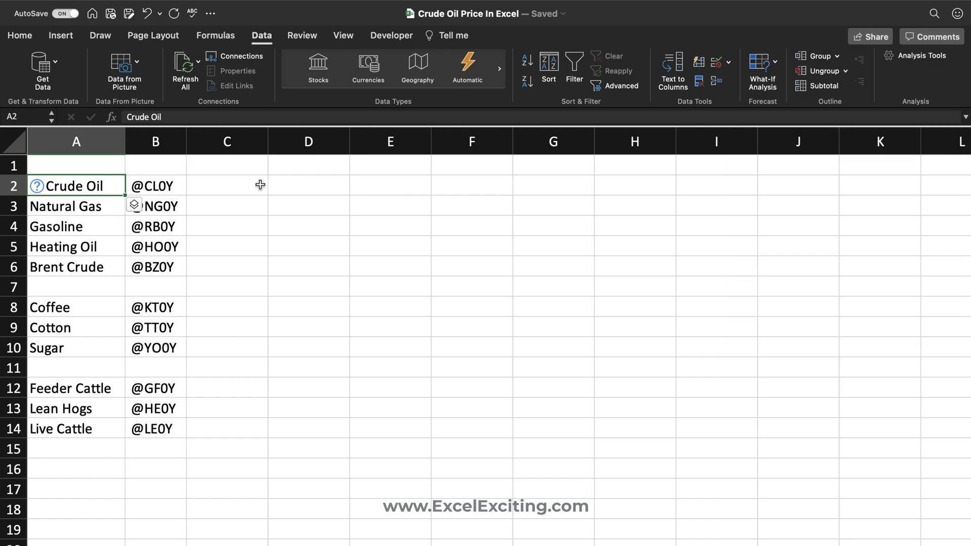
pyautogui.click(174, 190)
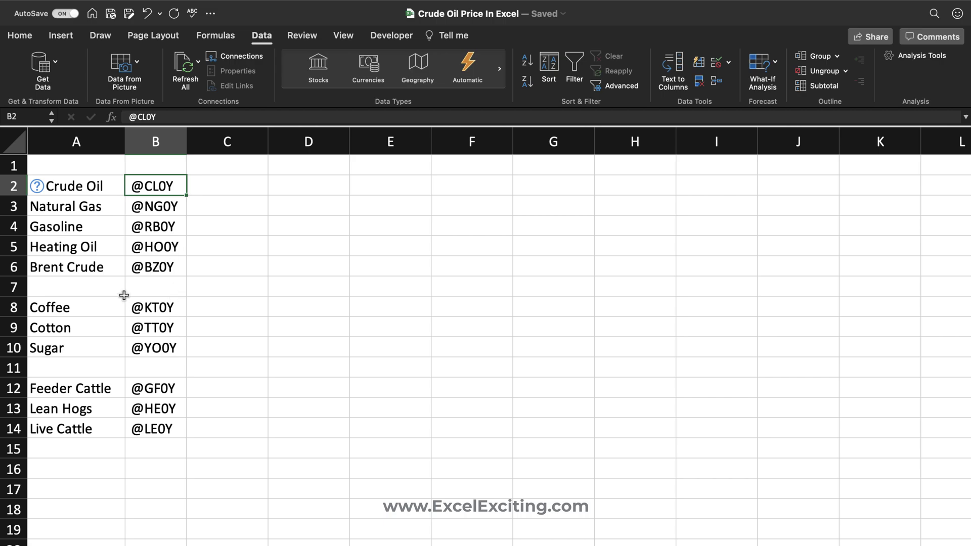
pyautogui.press('super+Tab')
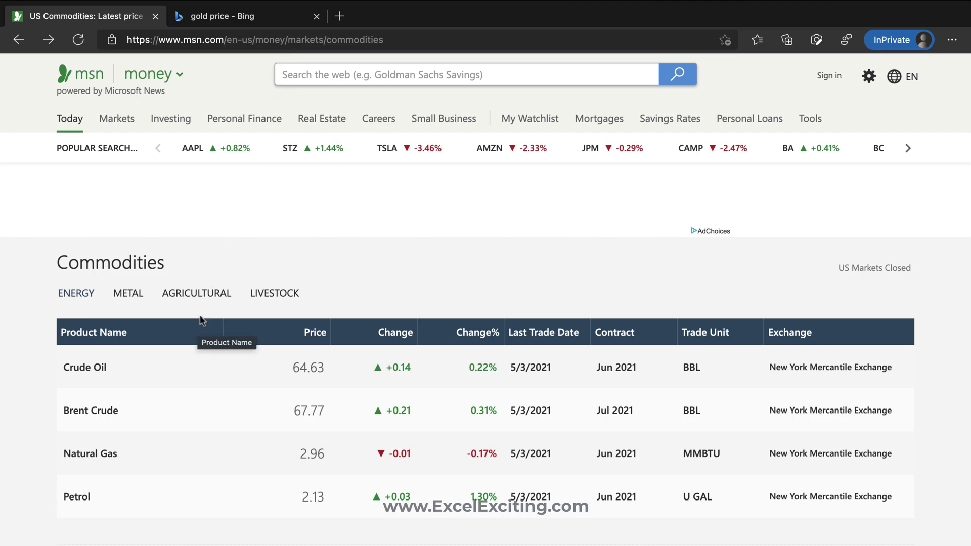
pyautogui.click(91, 374)
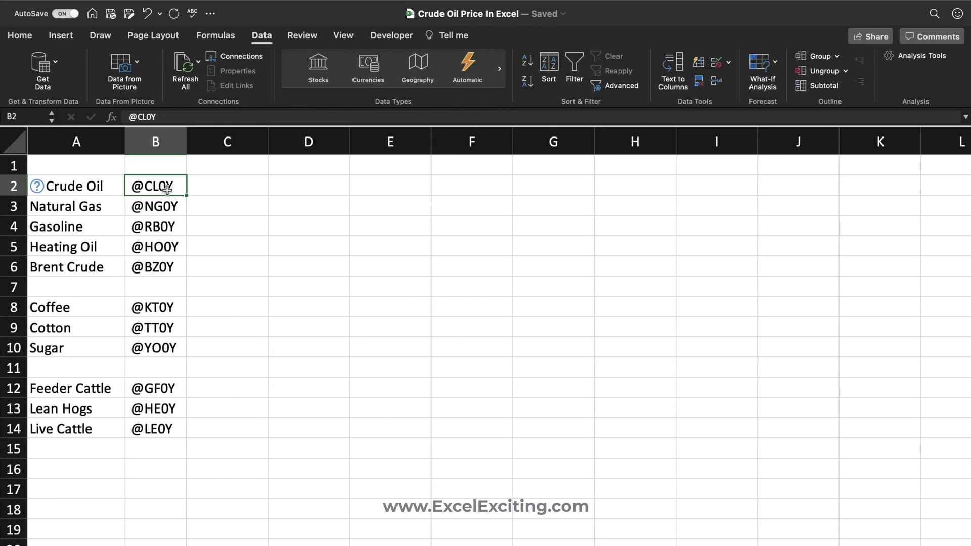
pyautogui.doubleClick(147, 179)
pyautogui.press('Left')
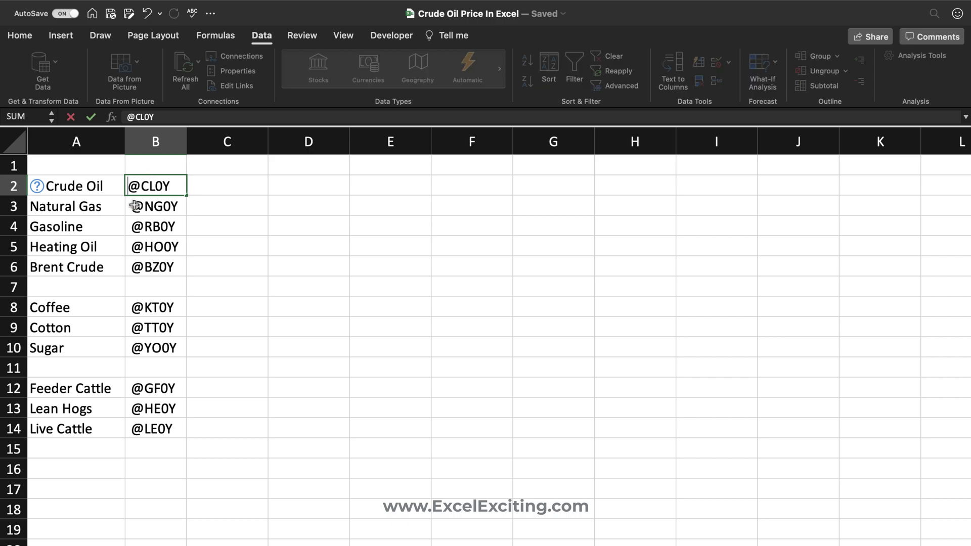
pyautogui.press('BackSpace')
pyautogui.press('Return')
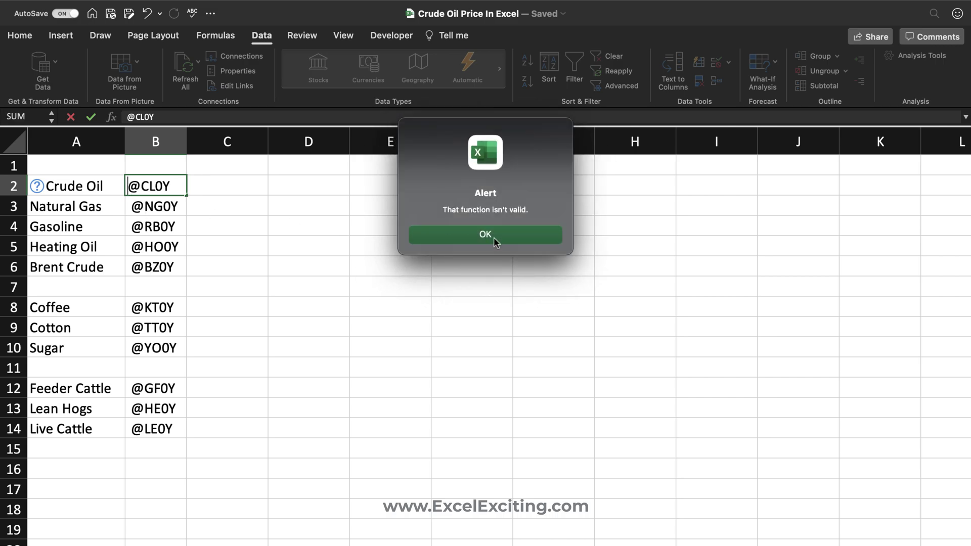
pyautogui.click(494, 238)
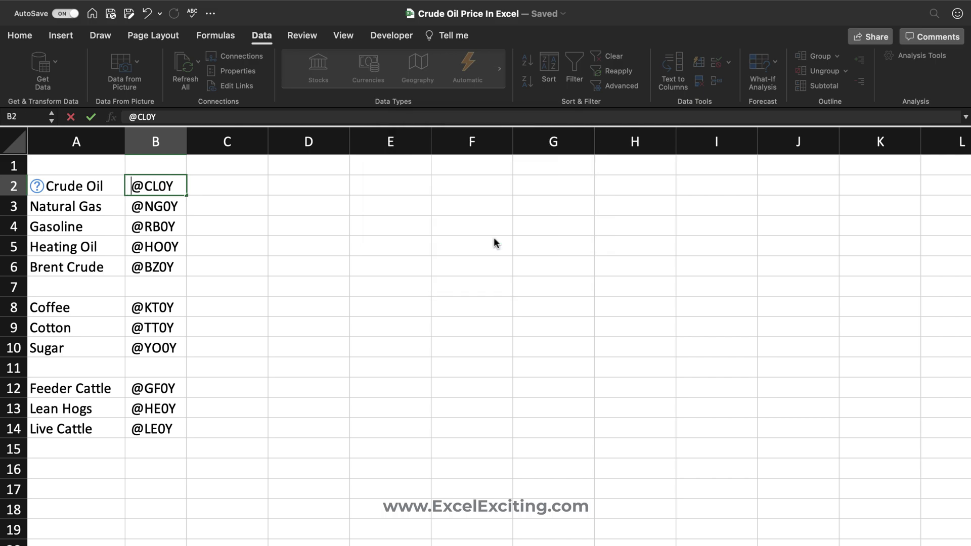
pyautogui.press('Return')
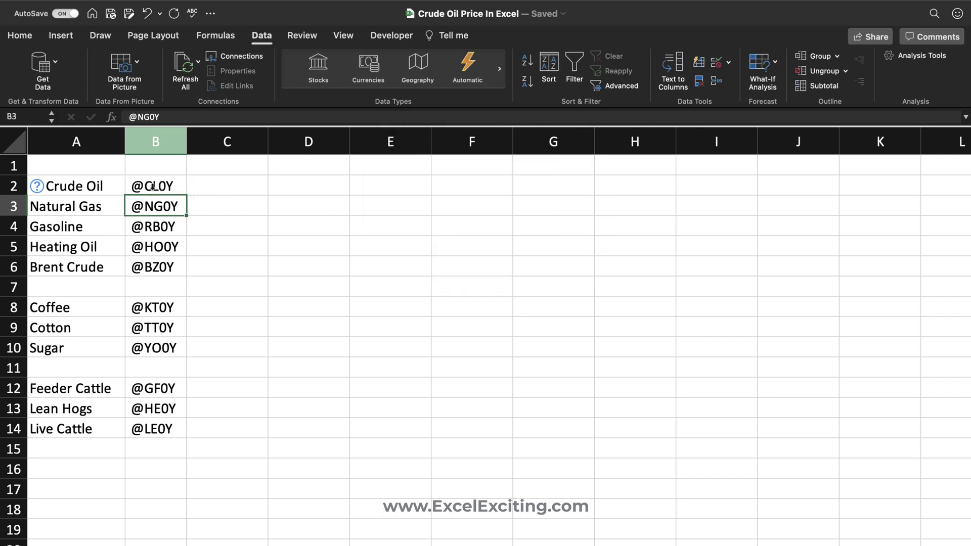
# Convert column B to Stocks, widen it, and enter =B2.Price in C2 showing $64.65.
pyautogui.click(164, 147)
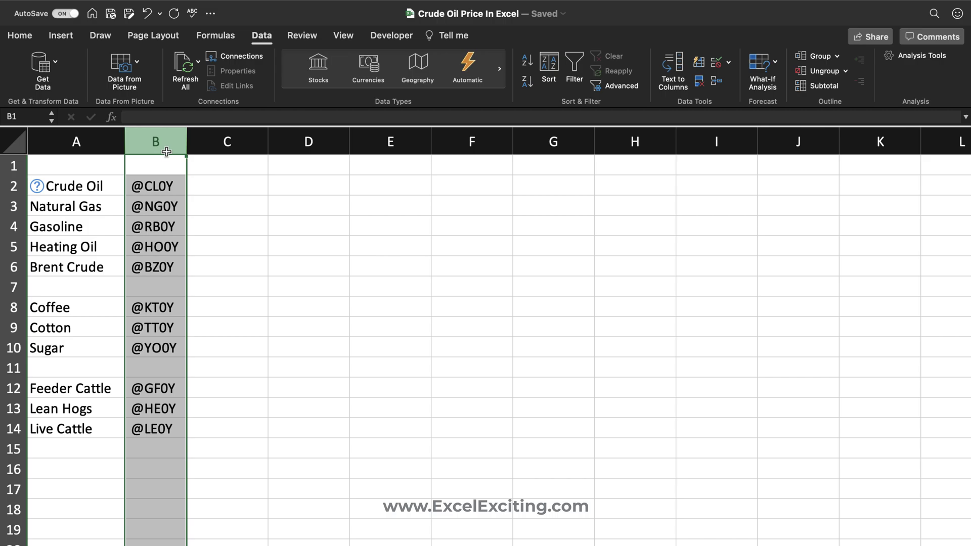
pyautogui.click(314, 77)
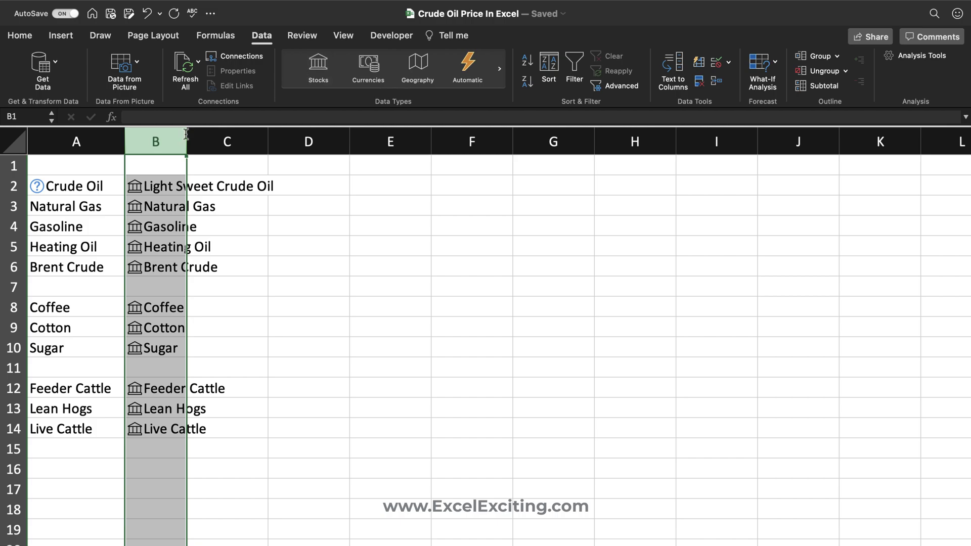
pyautogui.moveTo(186, 134); pyautogui.dragTo(284, 136)
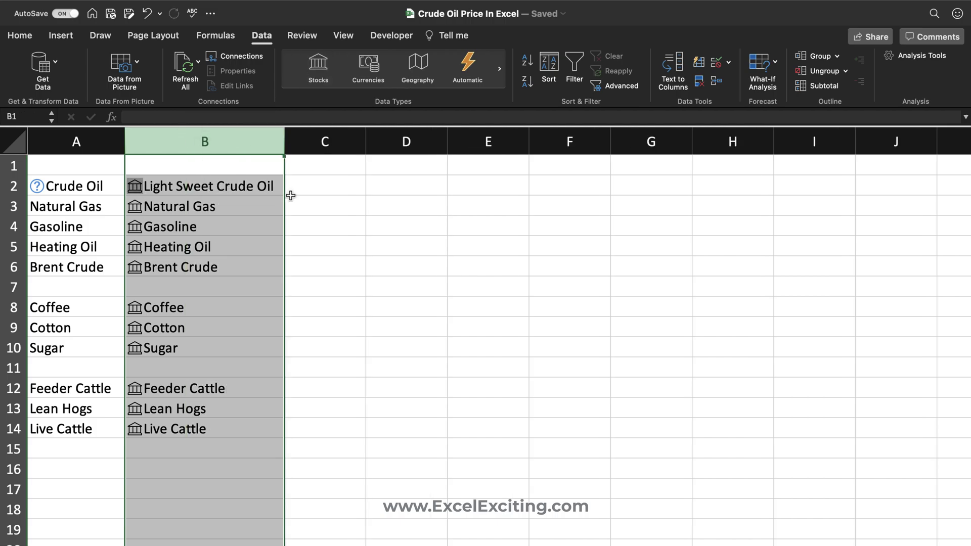
pyautogui.click(251, 186)
pyautogui.click(318, 185)
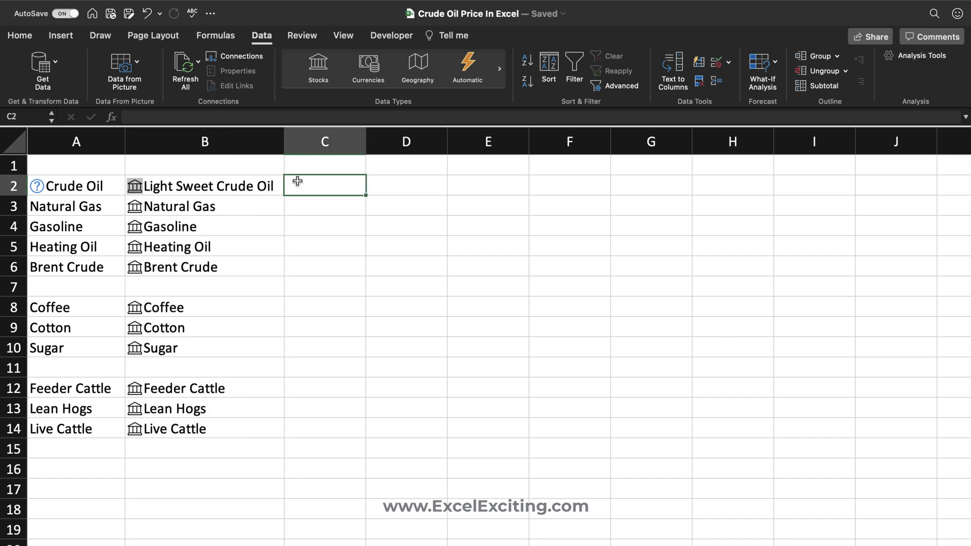
pyautogui.write('=B2.p')
pyautogui.press('Tab')
pyautogui.press('Return')
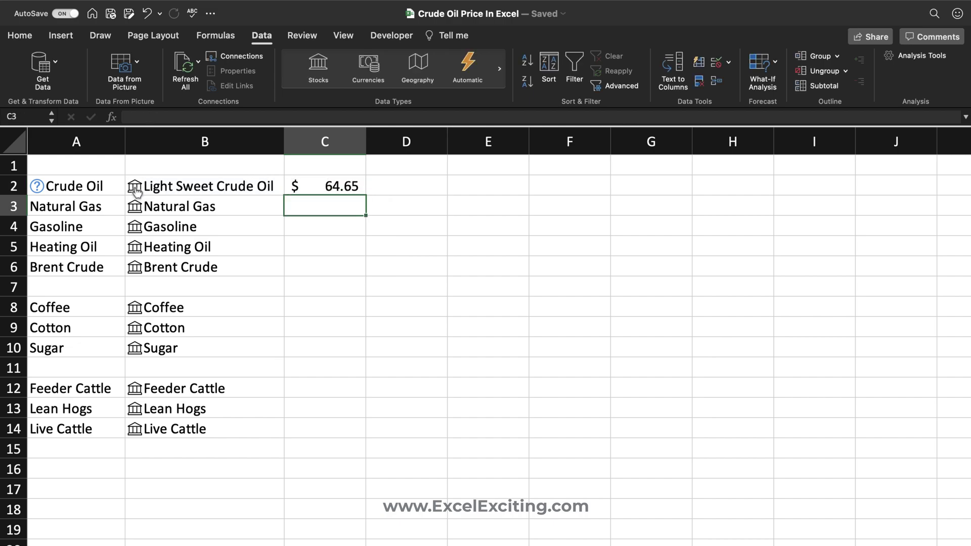
pyautogui.click(136, 190)
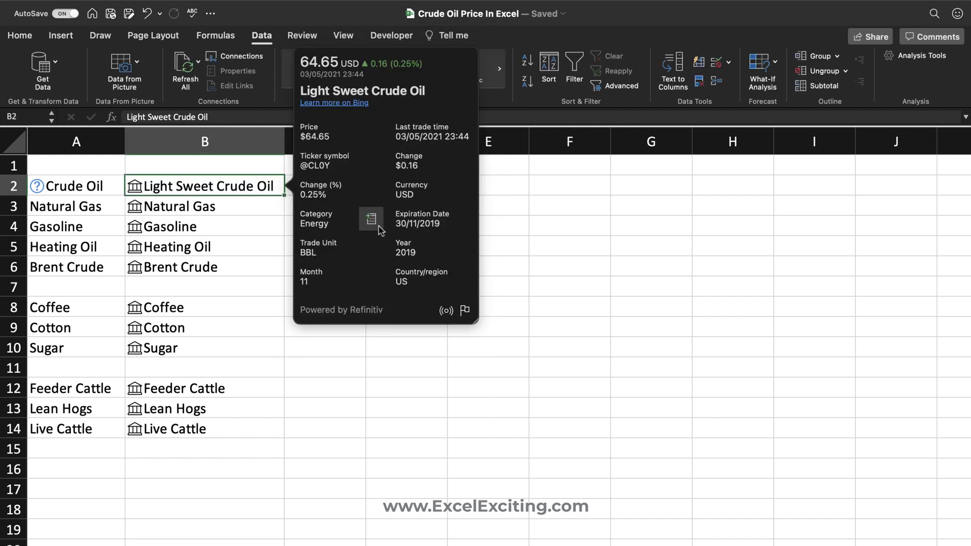
pyautogui.click(372, 248)
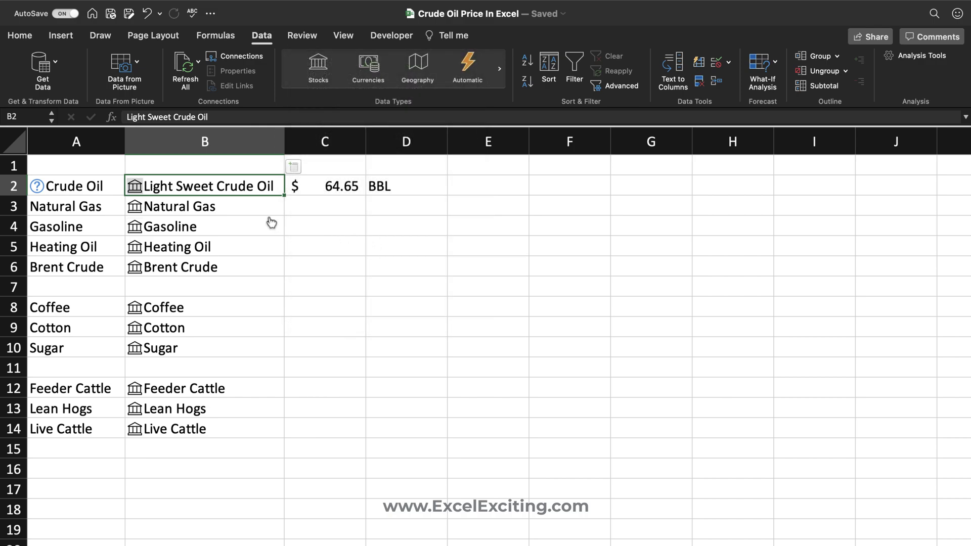
pyautogui.click(134, 186)
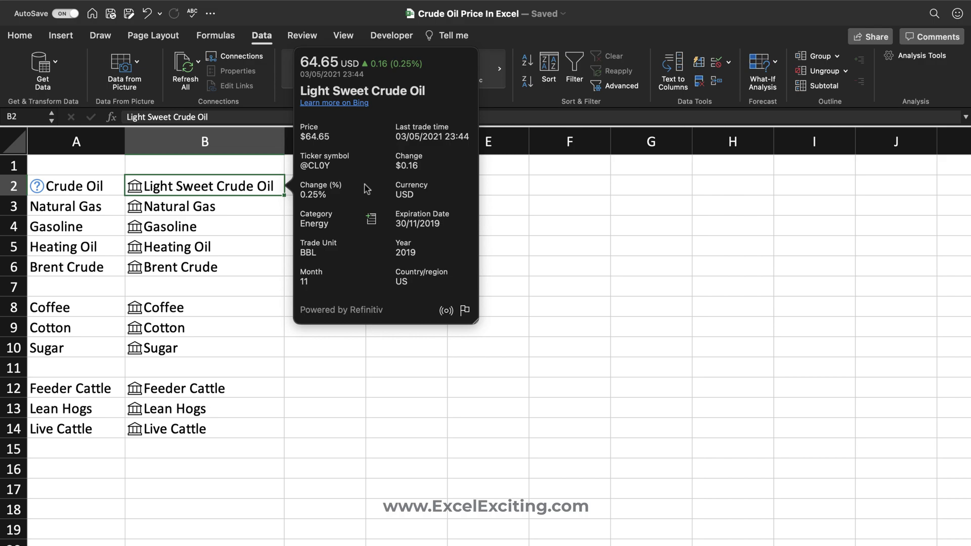
pyautogui.click(369, 219)
pyautogui.click(296, 167)
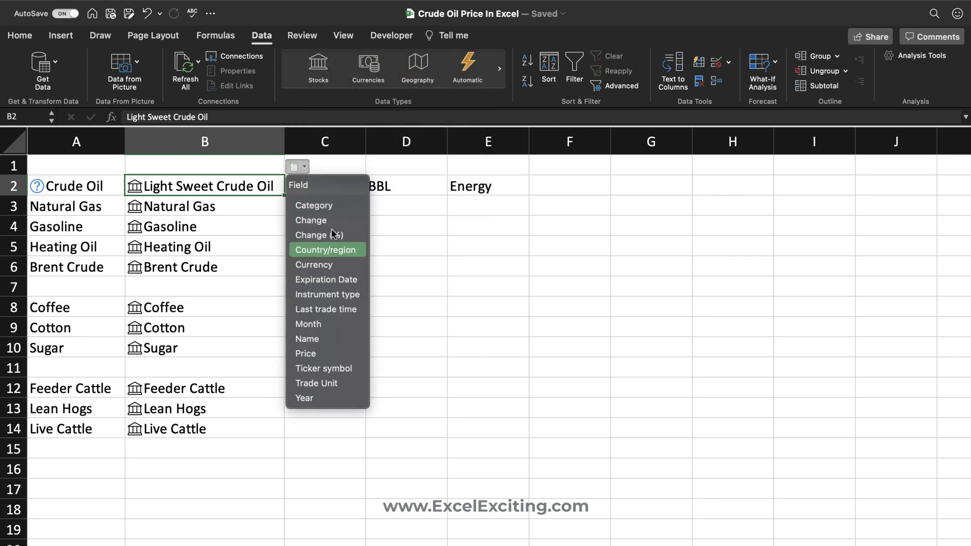
pyautogui.click(326, 250)
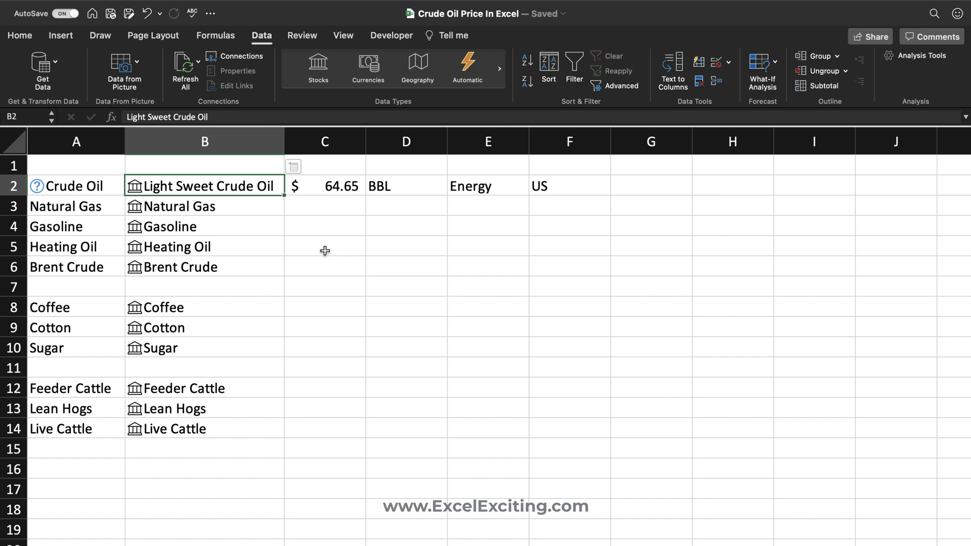
pyautogui.click(136, 188)
pyautogui.moveTo(352, 185)
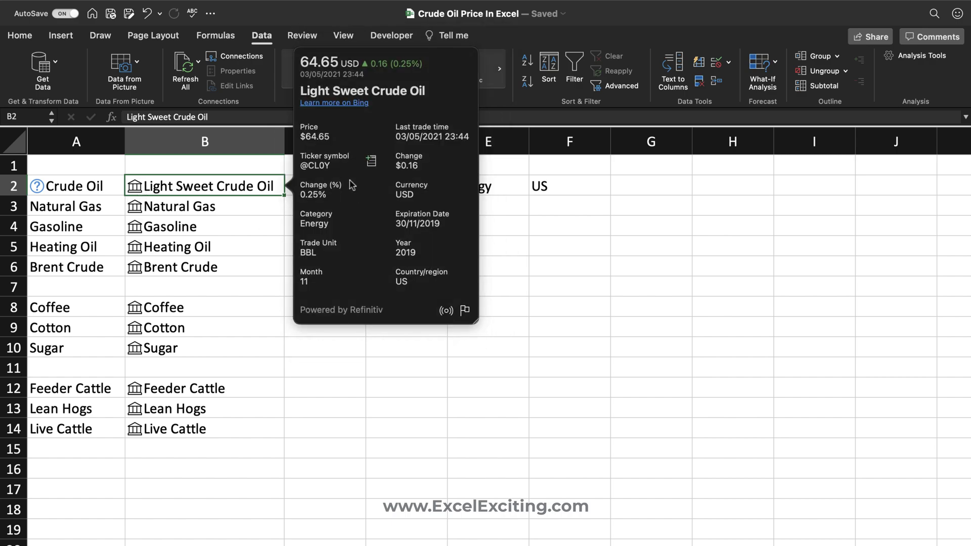
pyautogui.click(372, 162)
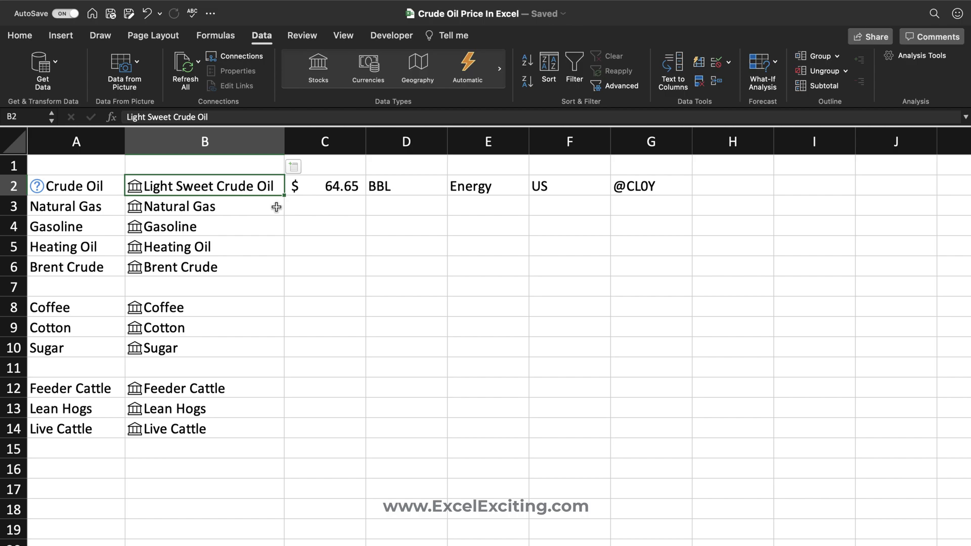
pyautogui.click(325, 189)
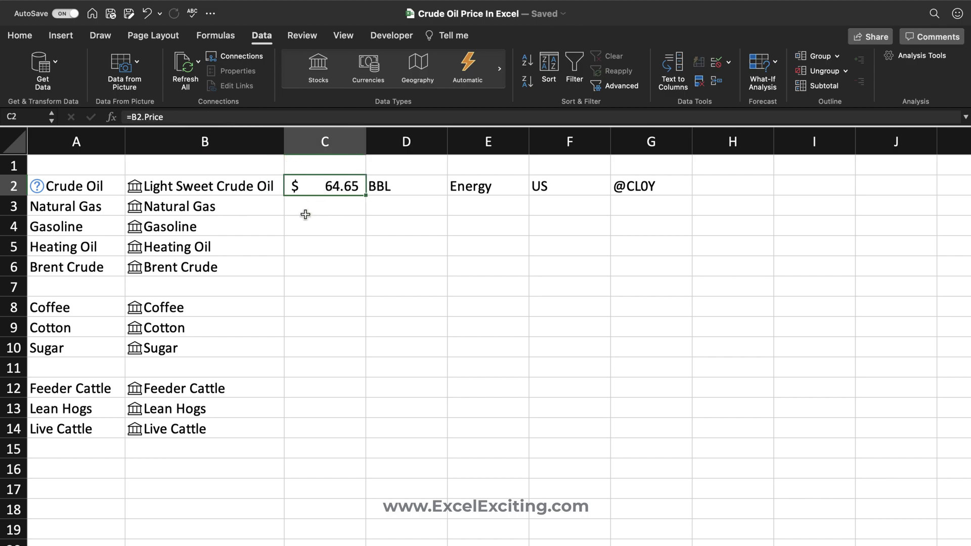
# Fill C2:G2 down to row 14 and delete the #FIELD! error cells via Go To Special.
pyautogui.moveTo(346, 186)
pyautogui.mouseDown()
pyautogui.moveTo(656, 219)
pyautogui.moveTo(653, 187)
pyautogui.moveTo(590, 430)
pyautogui.mouseUp()
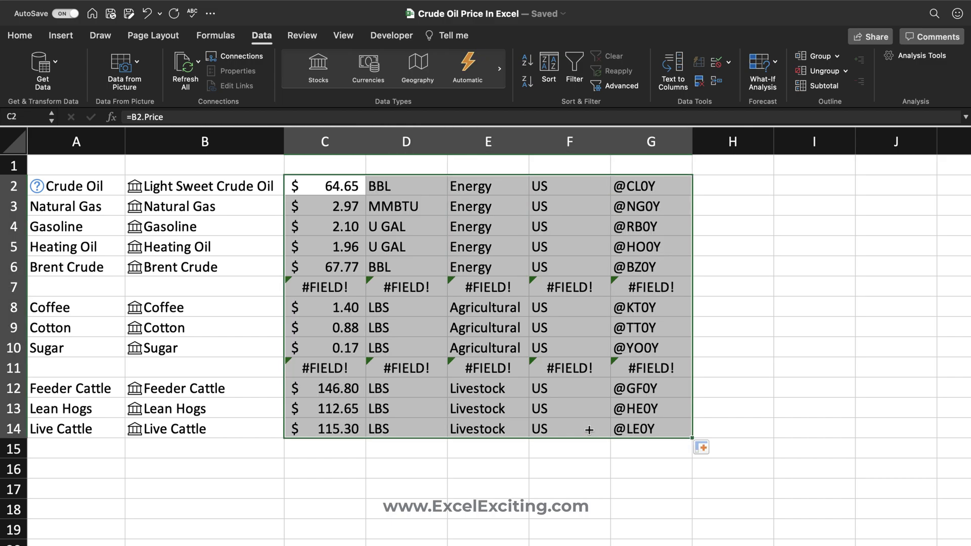
pyautogui.hotkey('ctrl', 'g')
pyautogui.click(414, 303)
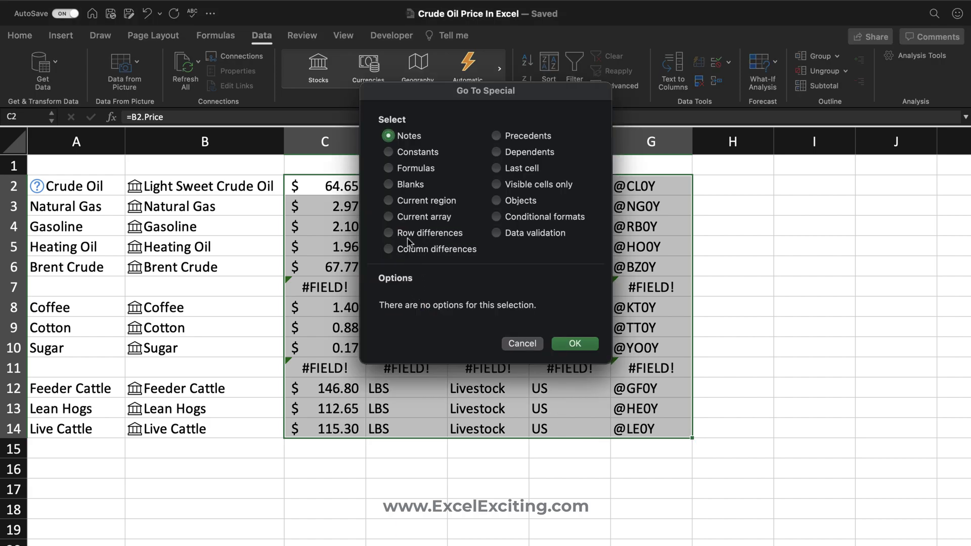
pyautogui.click(388, 168)
pyautogui.click(404, 297)
pyautogui.click(480, 297)
pyautogui.click(403, 323)
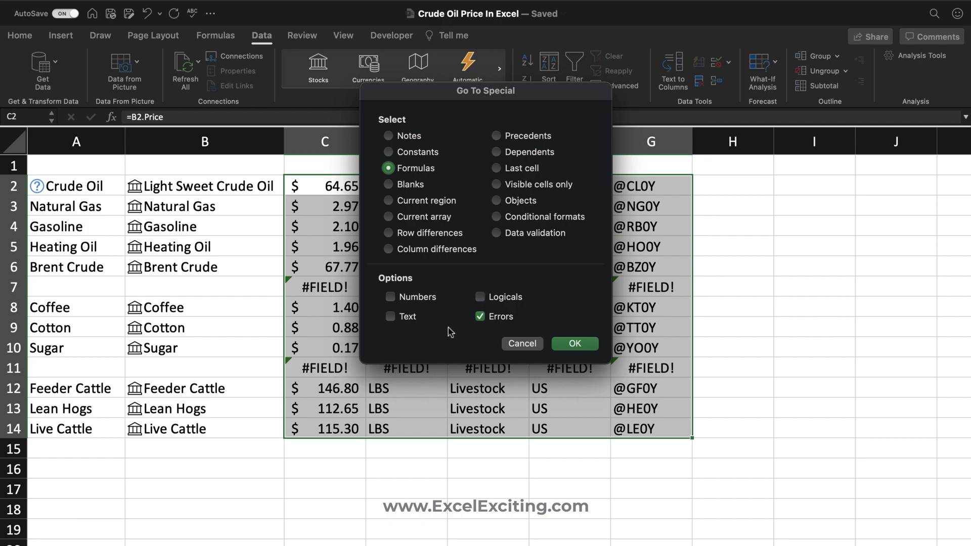
pyautogui.click(575, 346)
pyautogui.press('Delete')
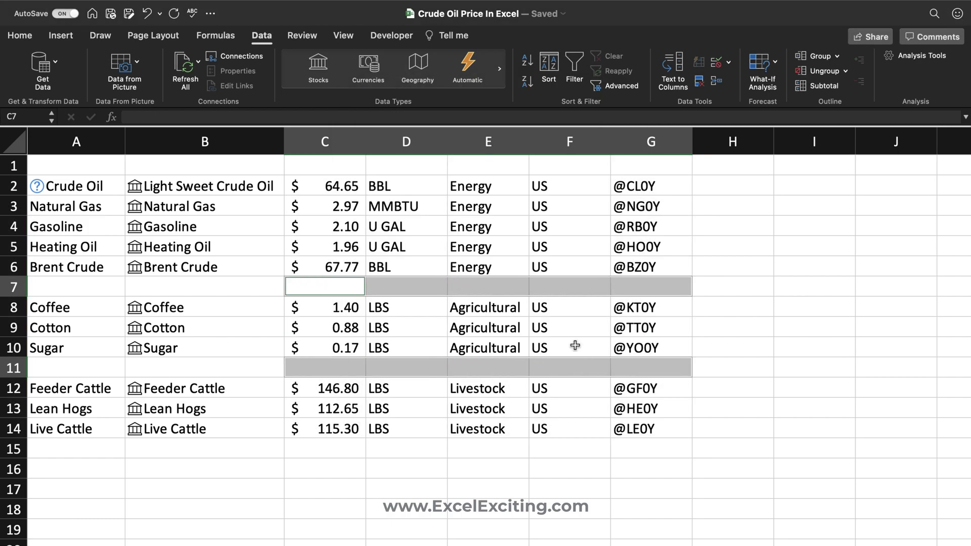
# Inspect the ticker formula in G2 and select an empty cell right of the table.
pyautogui.click(671, 190)
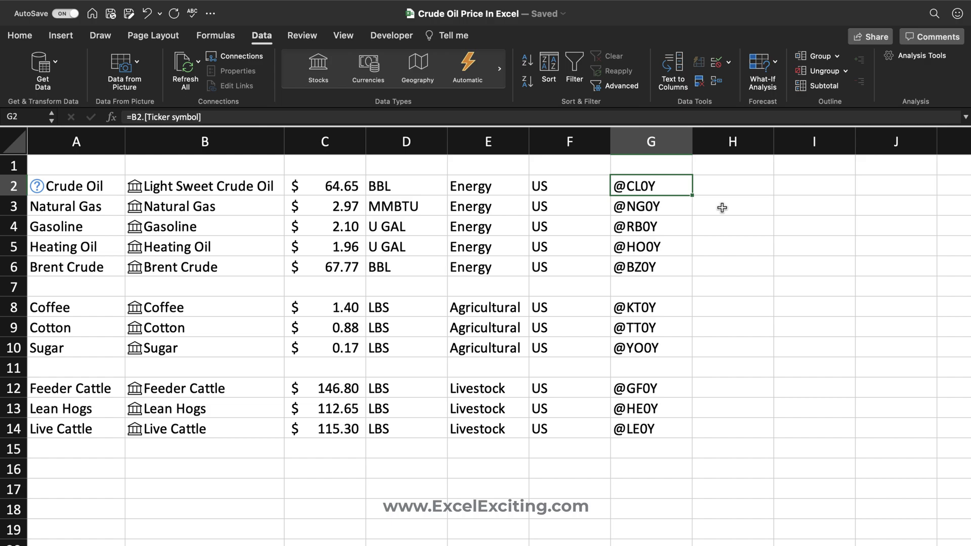
pyautogui.click(817, 204)
pyautogui.scroll(-3, 820, 202)
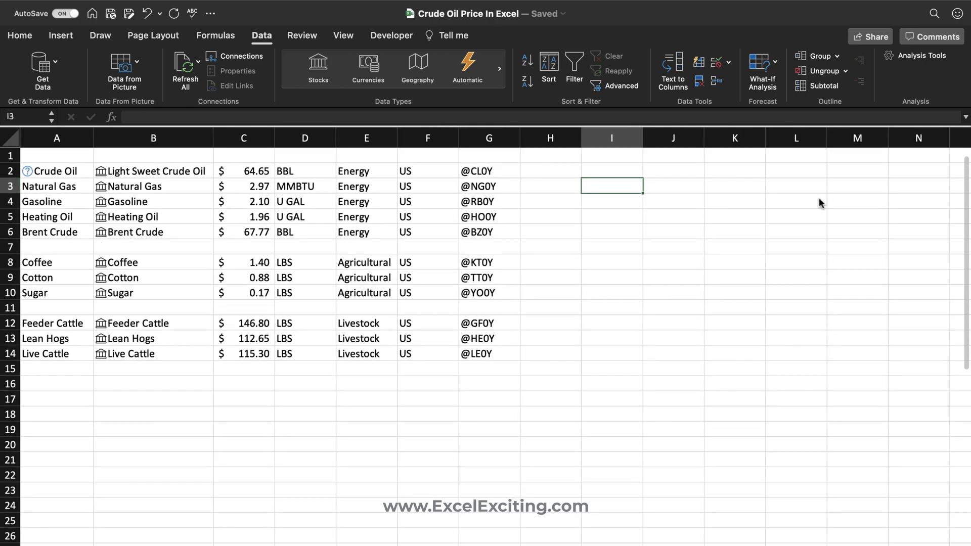
# Begin a STOCKHISTORY formula in I2 using ticker G2 and a TODAY() start date.
pyautogui.click(618, 171)
pyautogui.write('=')
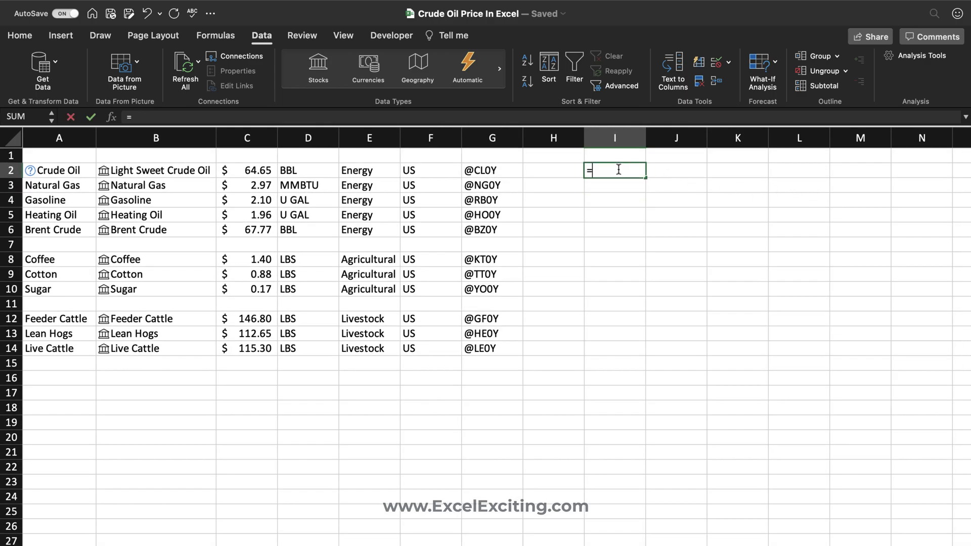
pyautogui.write('stock')
pyautogui.press('Tab')
pyautogui.press('Left')
pyautogui.press('Left')
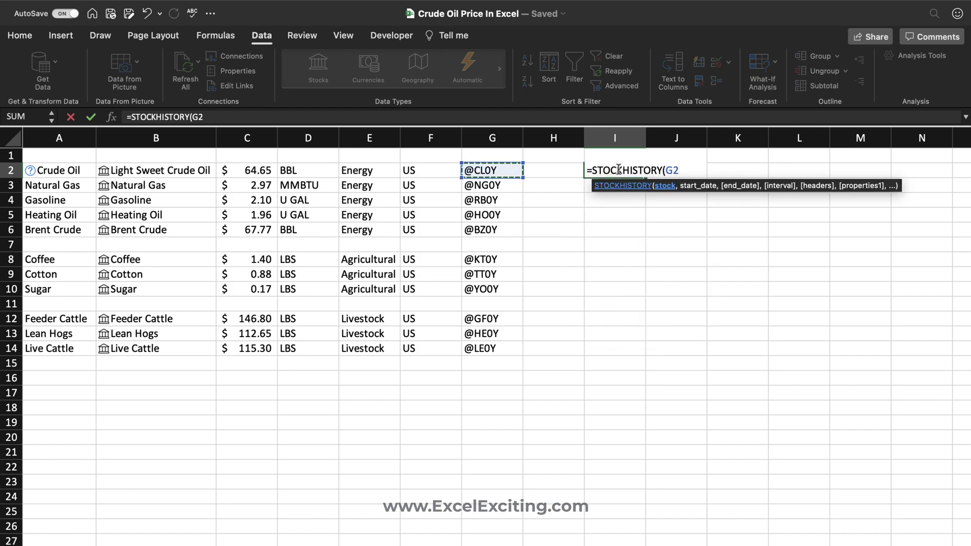
pyautogui.write(',')
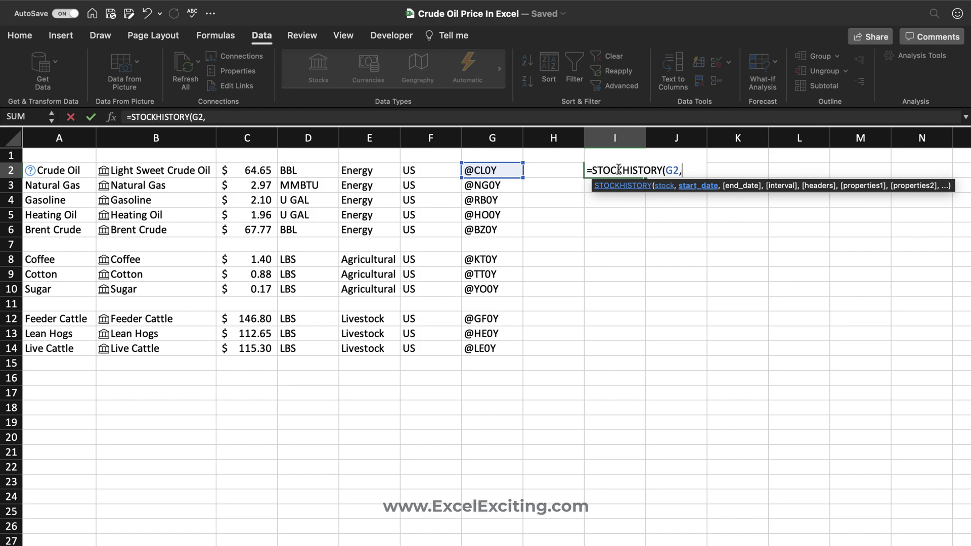
pyautogui.write('toda')
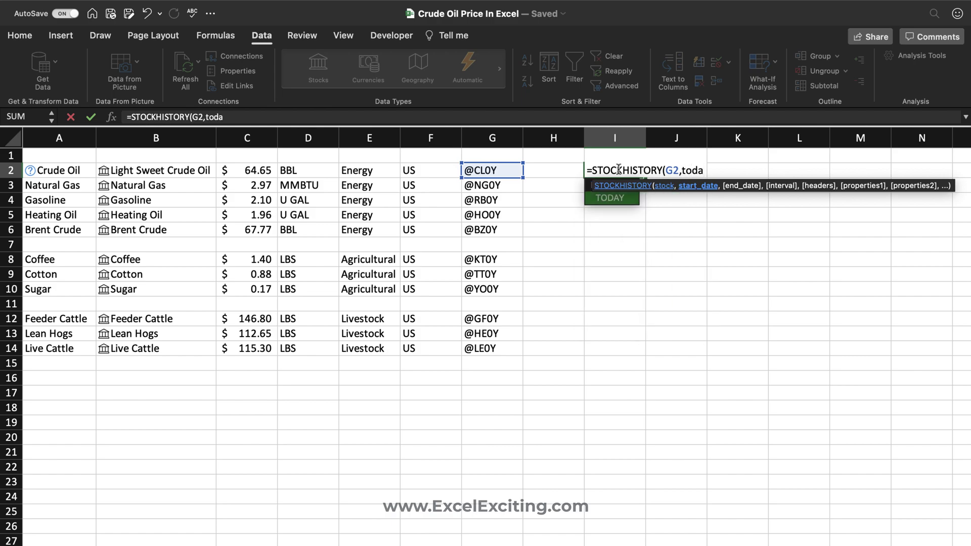
pyautogui.write('(')
pyautogui.press('BackSpace')
pyautogui.press('Tab')
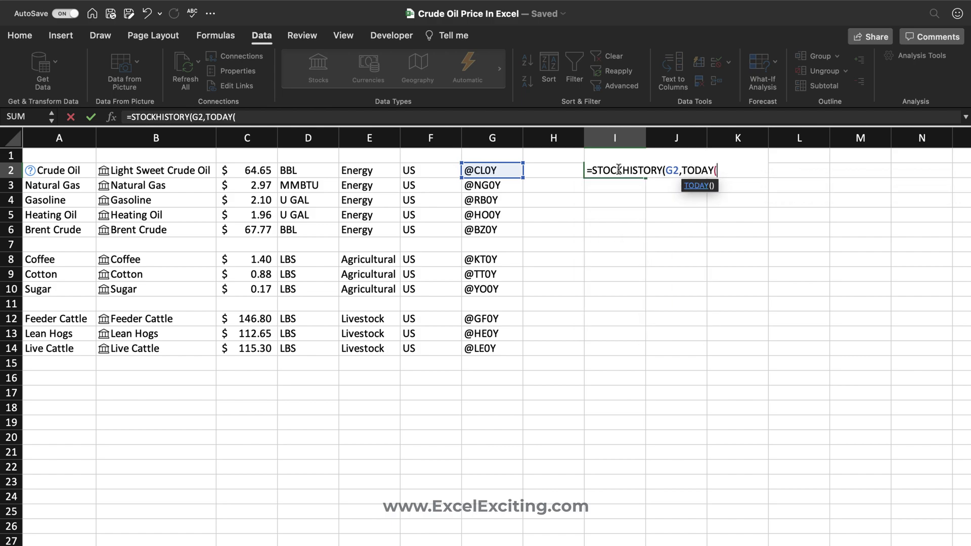
# Complete it as =STOCKHISTORY(G2,TODAY()-15,TODAY()-1,0), enter it, and autofit column I.
pyautogui.write(')-15')
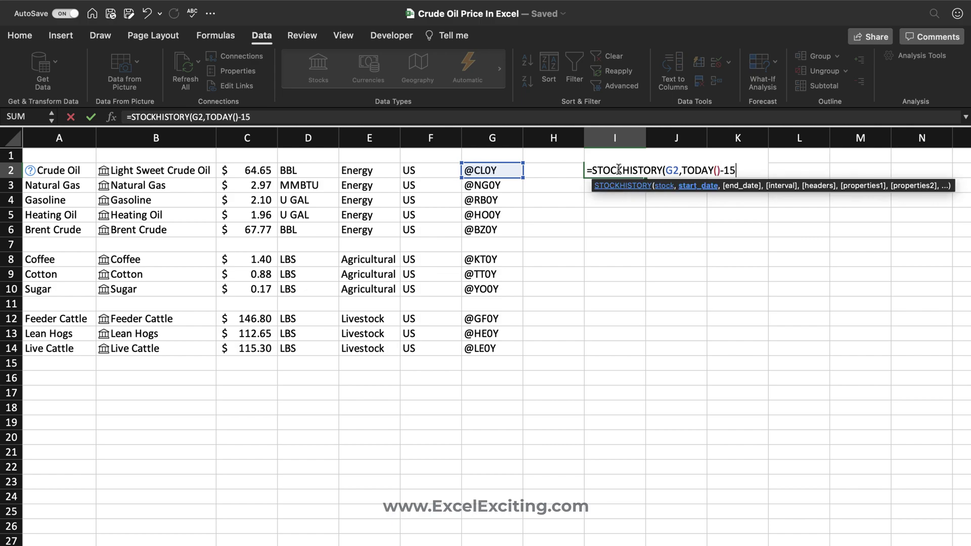
pyautogui.write(',')
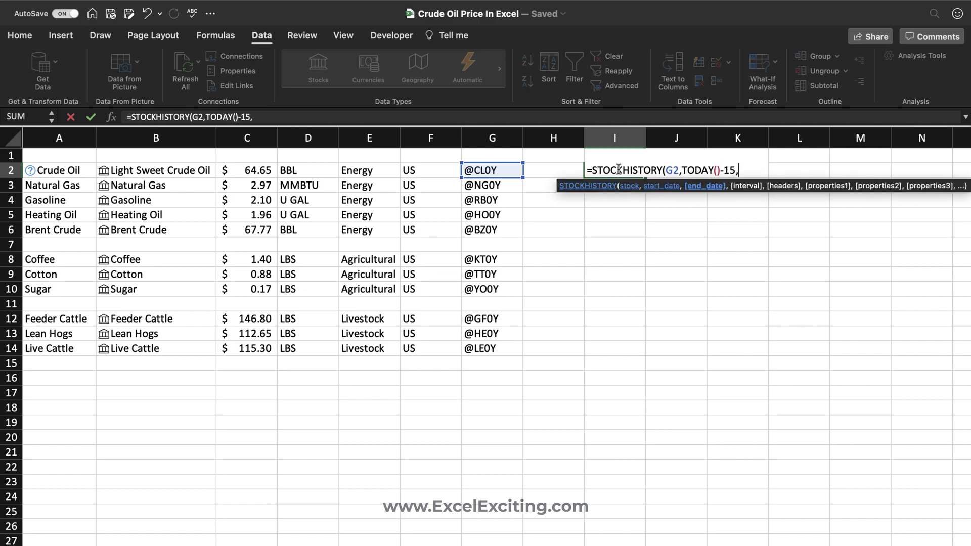
pyautogui.write('toy')
pyautogui.press('BackSpace')
pyautogui.write('d')
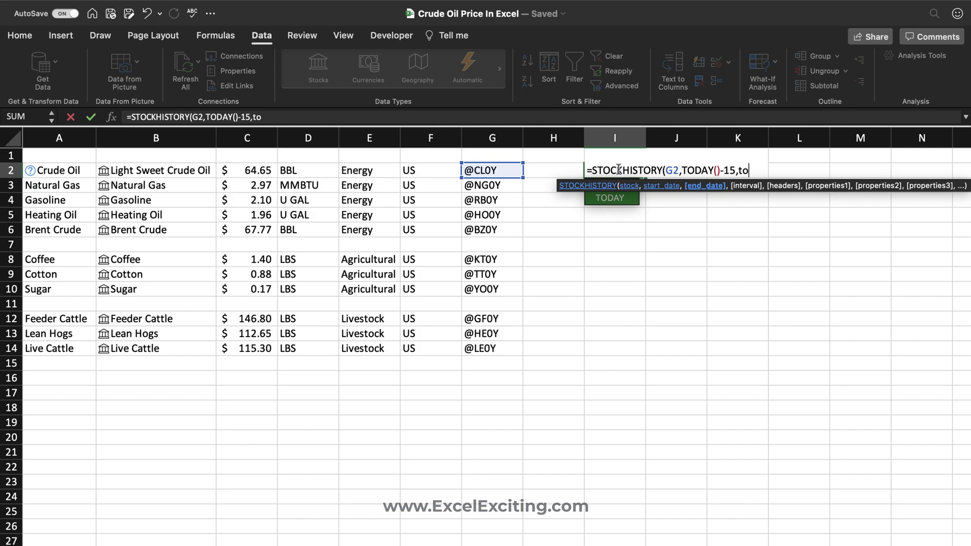
pyautogui.press('Tab')
pyautogui.write(')-1')
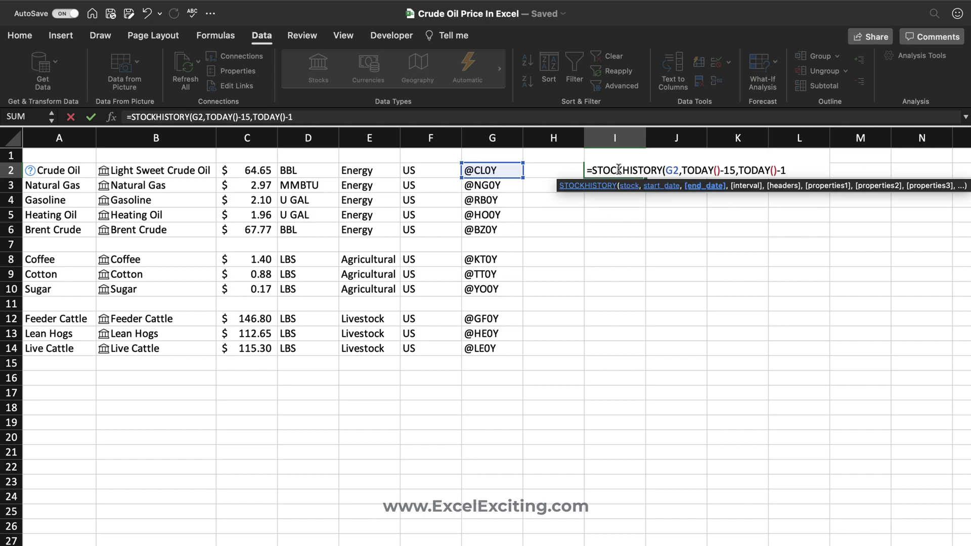
pyautogui.write(',')
pyautogui.press('Down')
pyautogui.press('Up')
pyautogui.press('Tab')
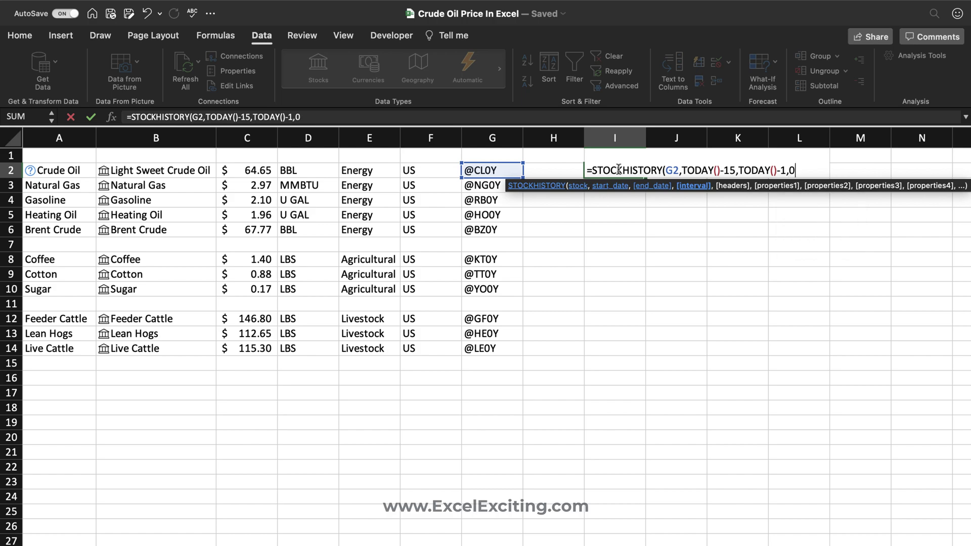
pyautogui.write(')')
pyautogui.press('Return')
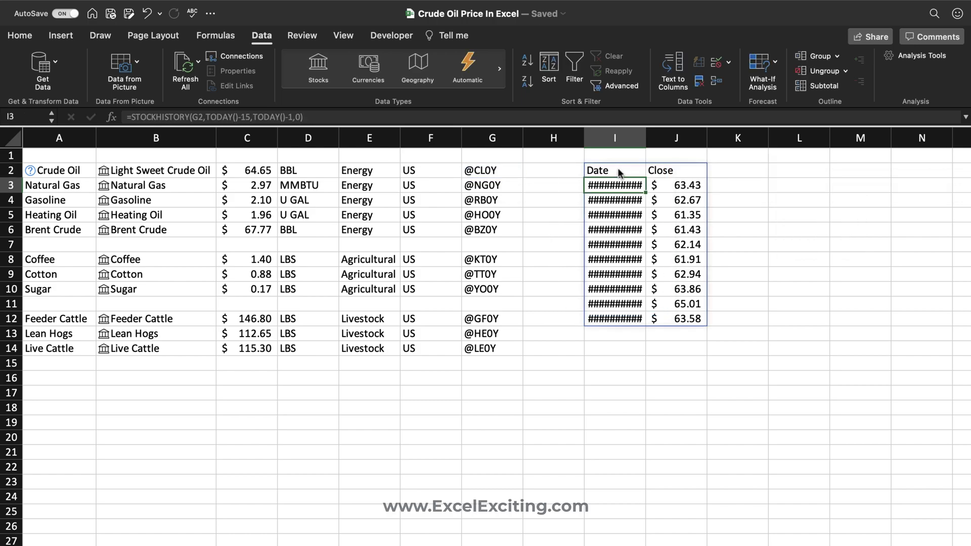
pyautogui.doubleClick(647, 133)
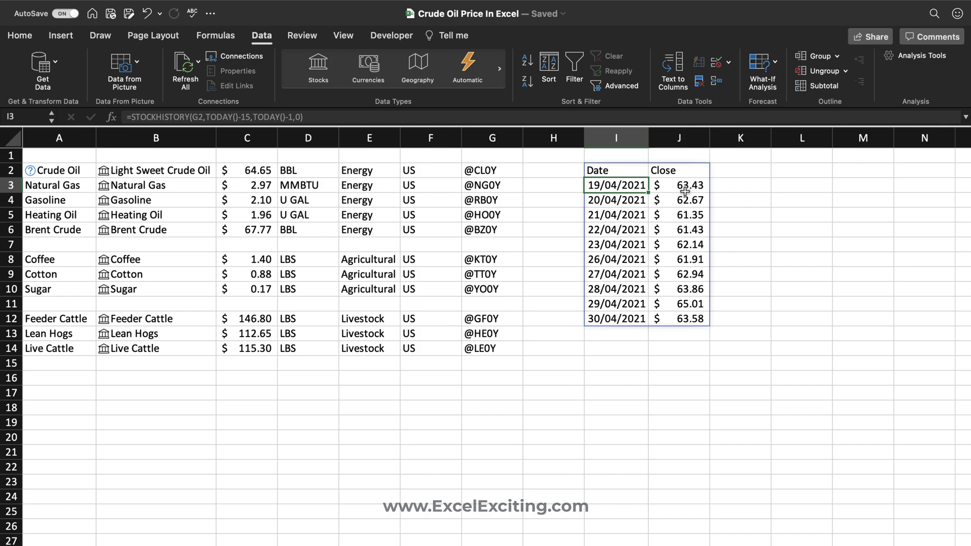
# Review the Date header and the STOCKHISTORY formula in I2 without changing it.
pyautogui.click(614, 172)
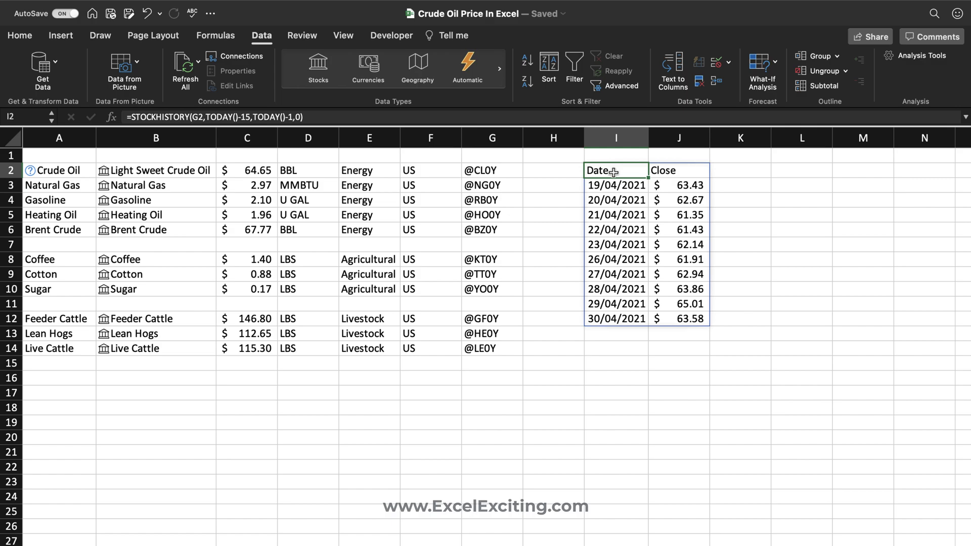
pyautogui.press('Down')
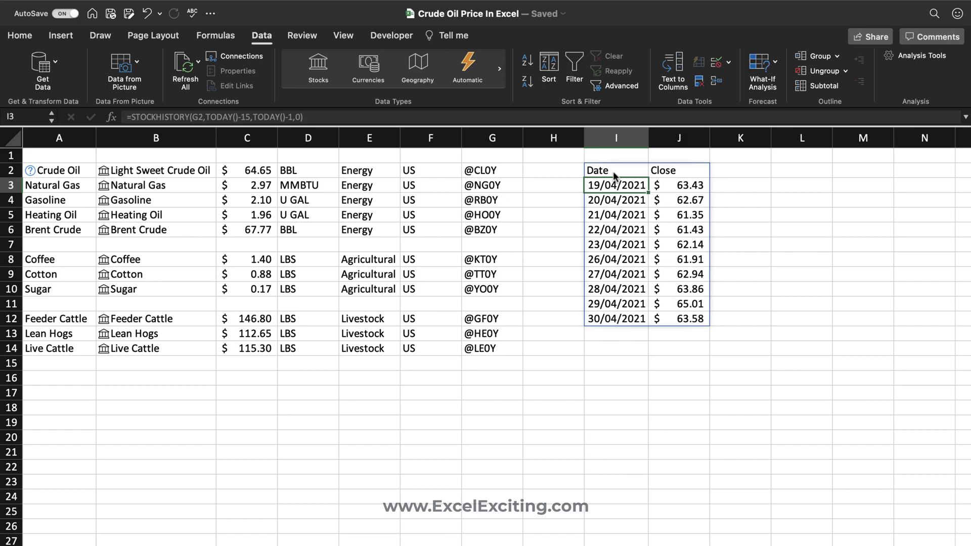
pyautogui.doubleClick(615, 171)
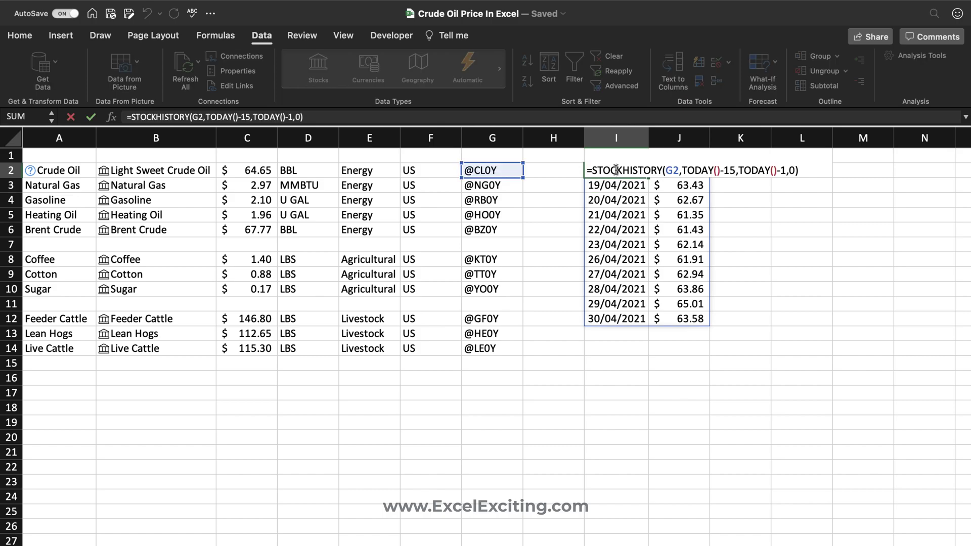
pyautogui.press('Return')
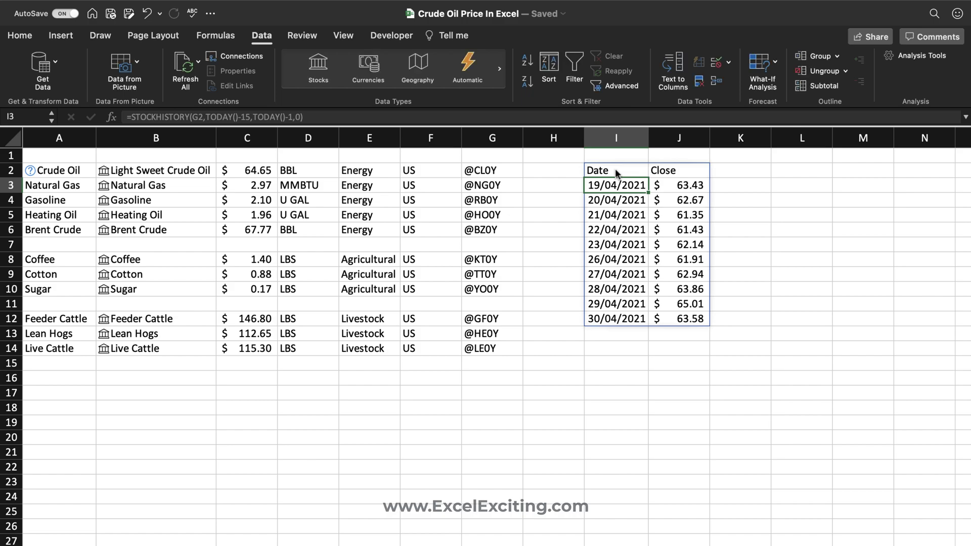